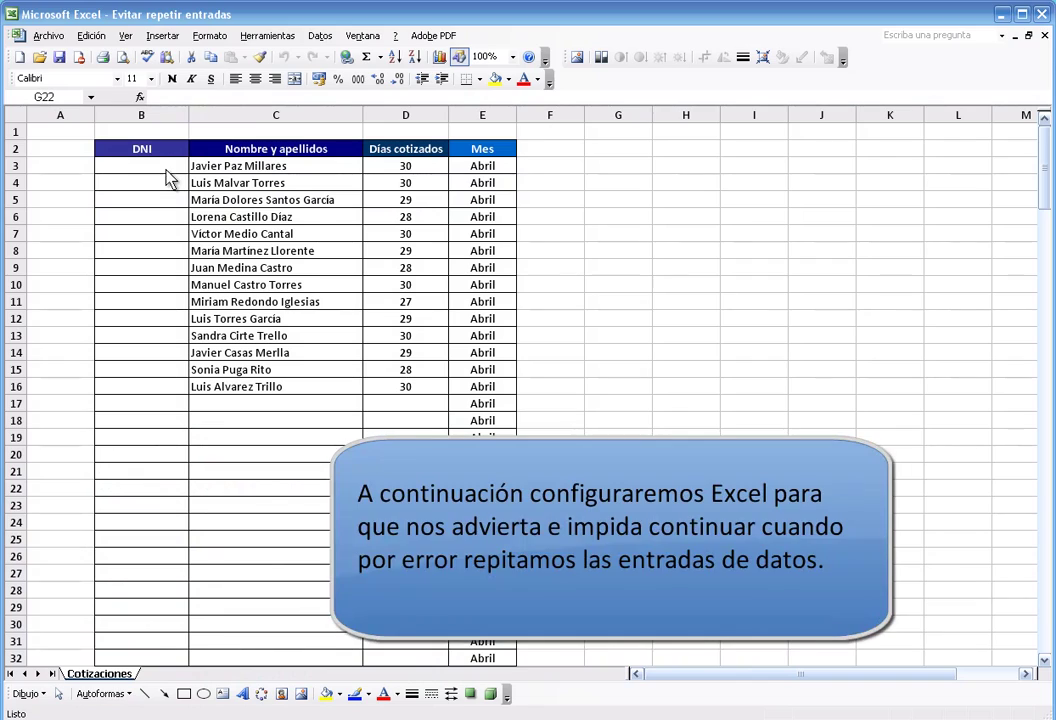
# Select the empty DNI range B3:B200 in the worker table and bring up the Datos menu.
pyautogui.click(165, 168)
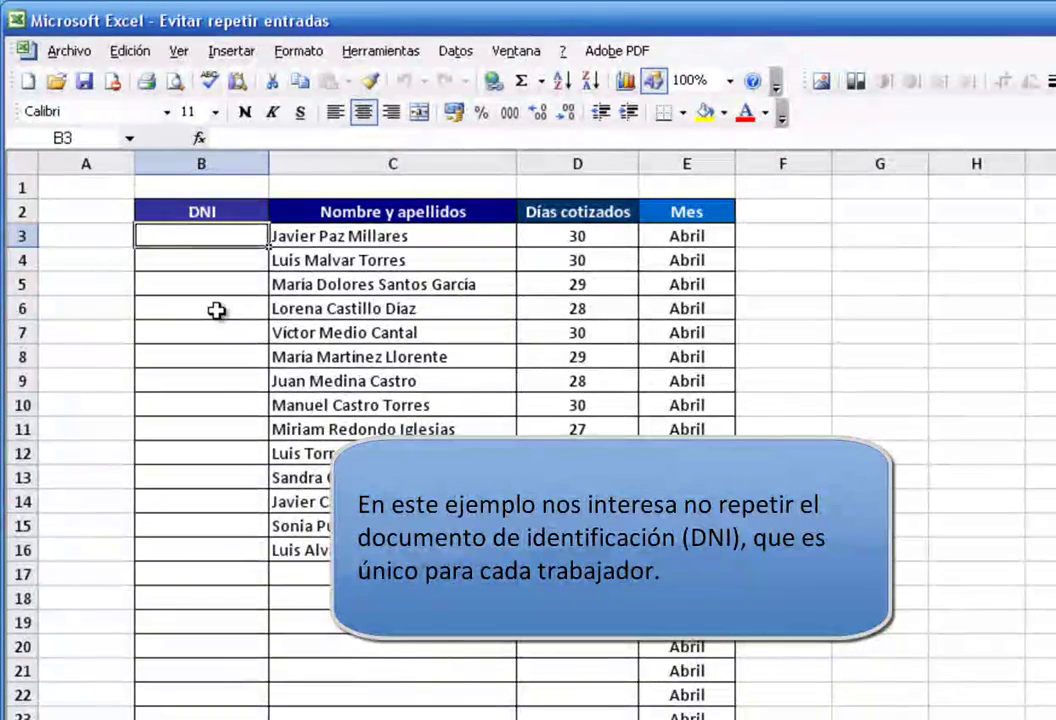
pyautogui.click(217, 309)
pyautogui.click(215, 362)
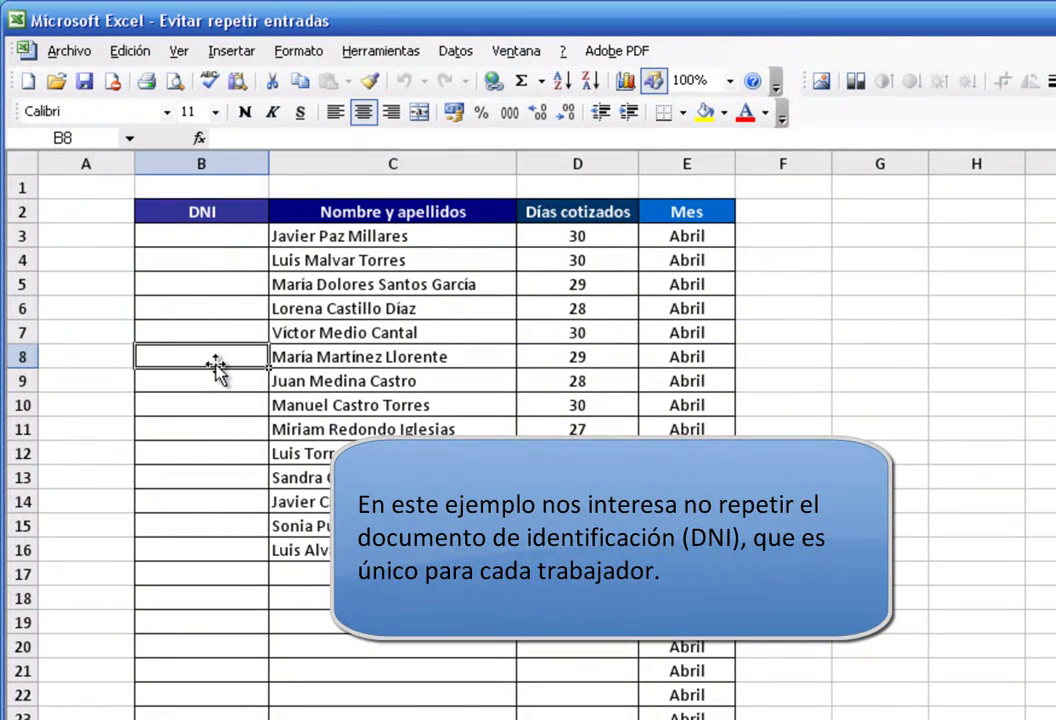
pyautogui.click(203, 237)
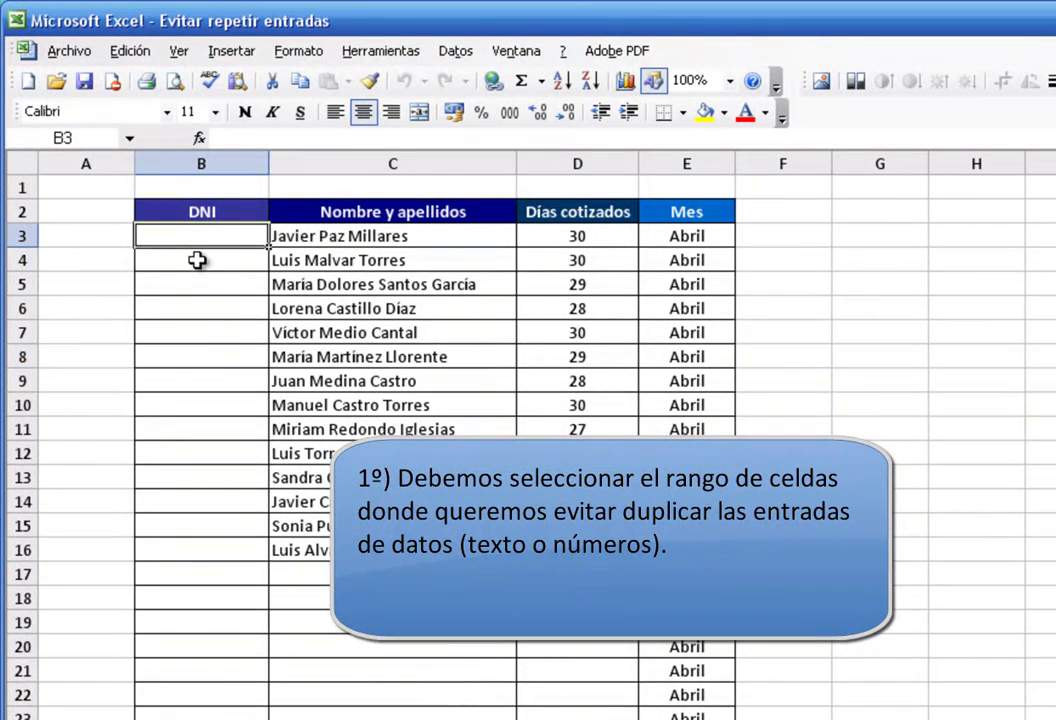
pyautogui.click(196, 285)
pyautogui.click(199, 332)
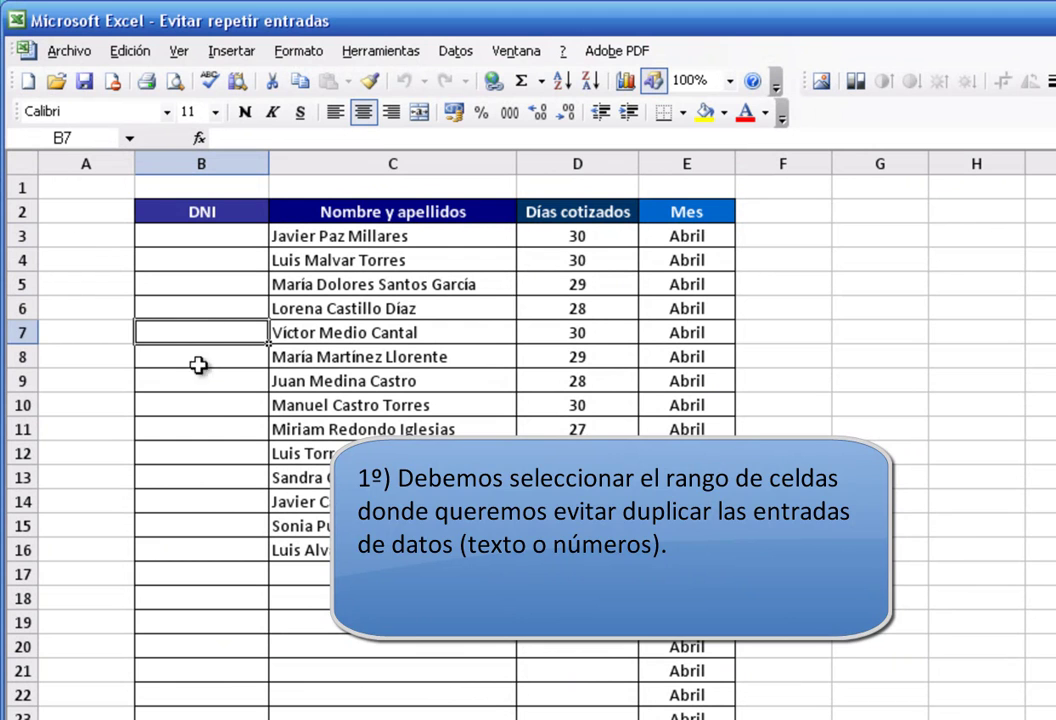
pyautogui.click(200, 374)
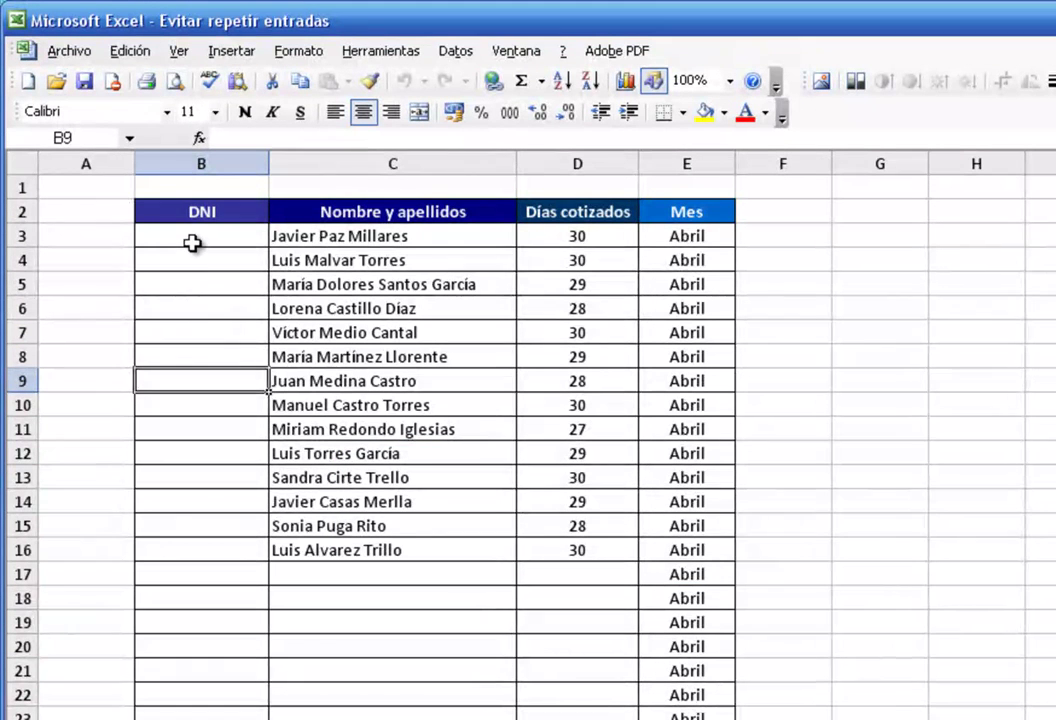
pyautogui.click(192, 238)
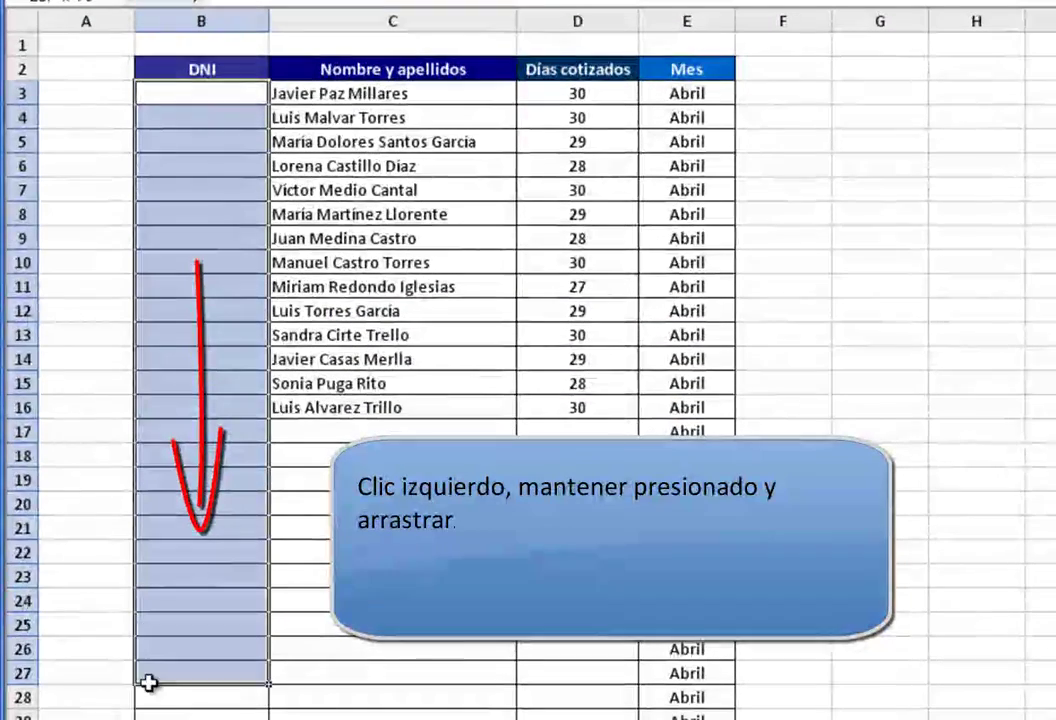
pyautogui.moveTo(192, 238)
pyautogui.mouseDown()
pyautogui.moveTo(150, 690)
pyautogui.moveTo(200, 715)
pyautogui.moveTo(180, 183)
pyautogui.mouseUp()
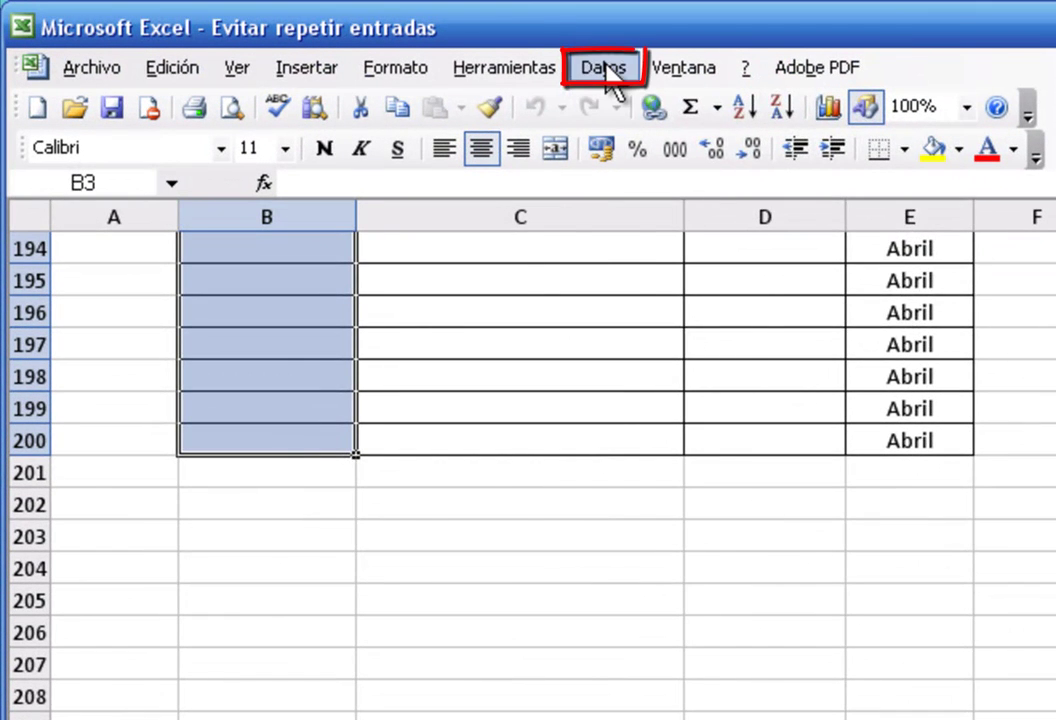
pyautogui.click(604, 70)
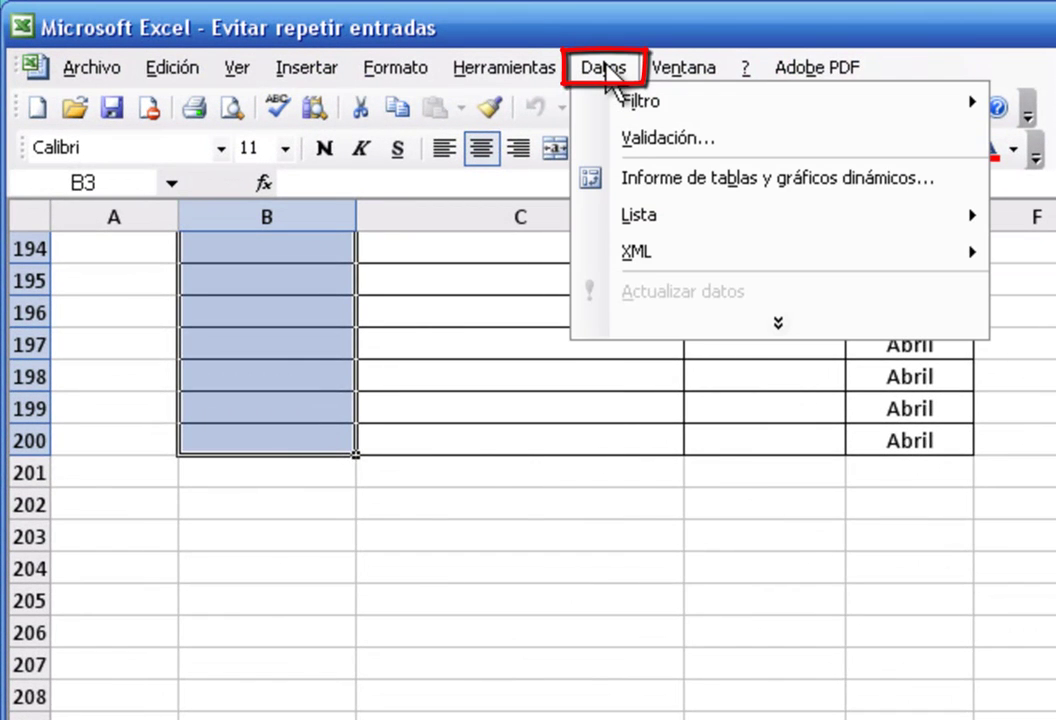
# Open Validación de datos and set Permitir to Personalizada on the Configuración tab.
pyautogui.click(862, 140)
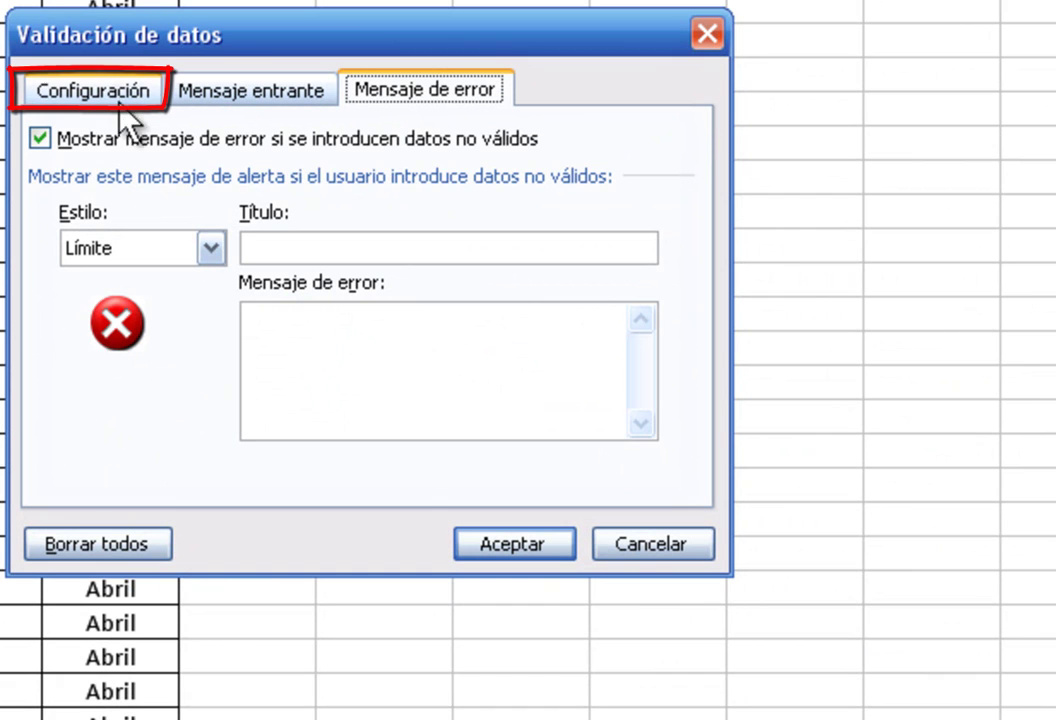
pyautogui.click(119, 93)
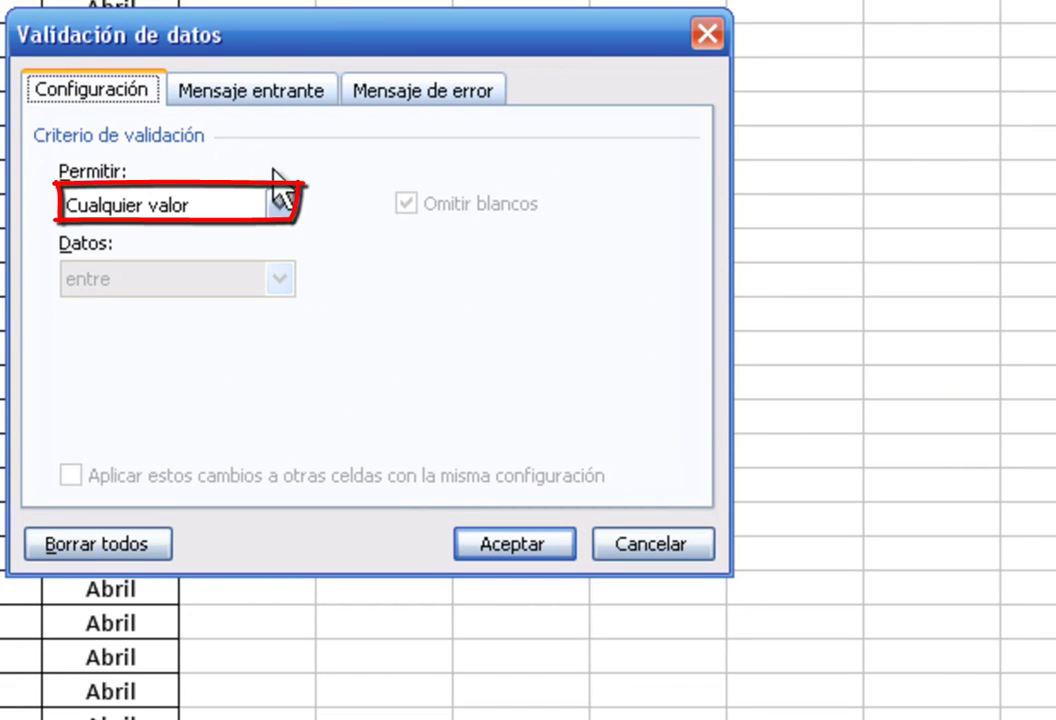
pyautogui.click(279, 205)
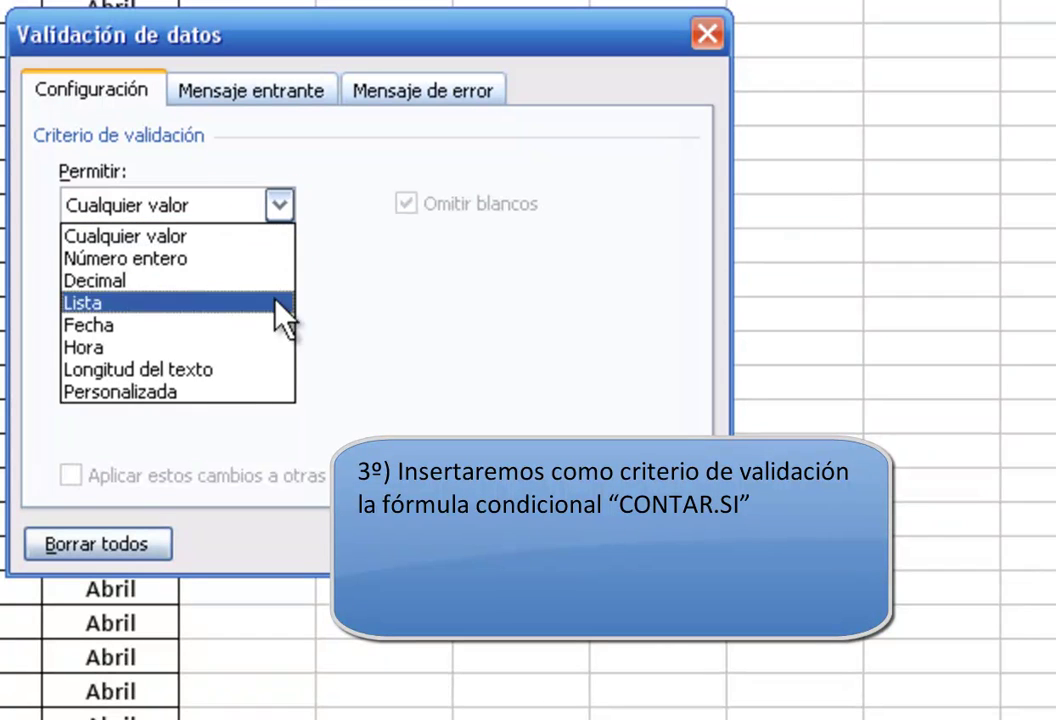
pyautogui.click(269, 394)
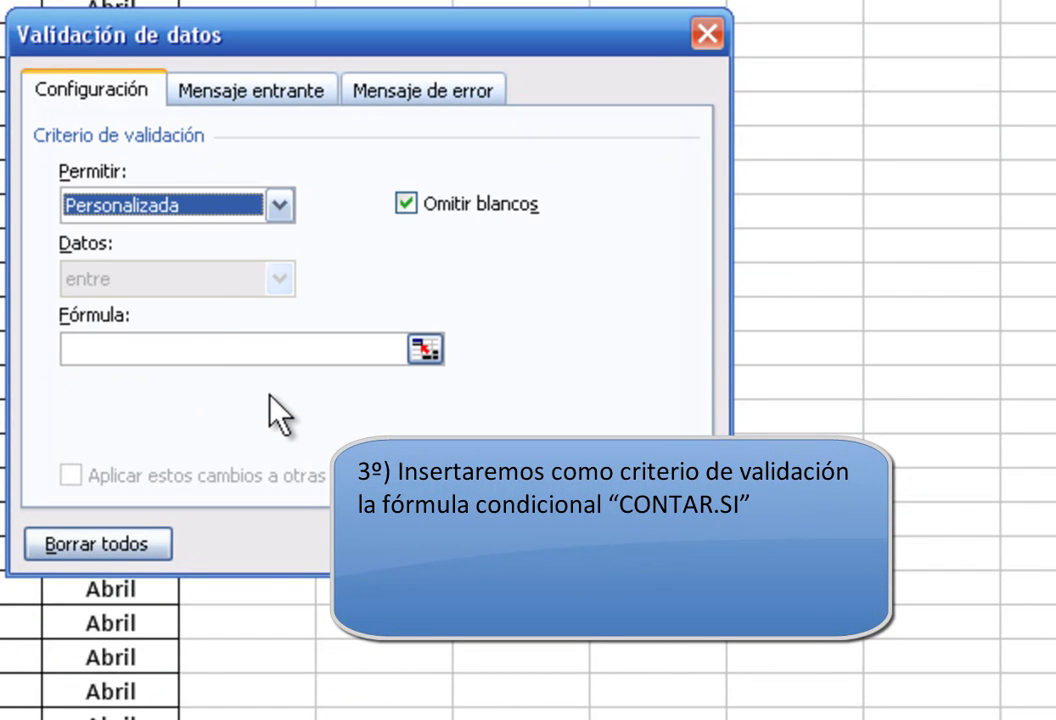
pyautogui.click(219, 349)
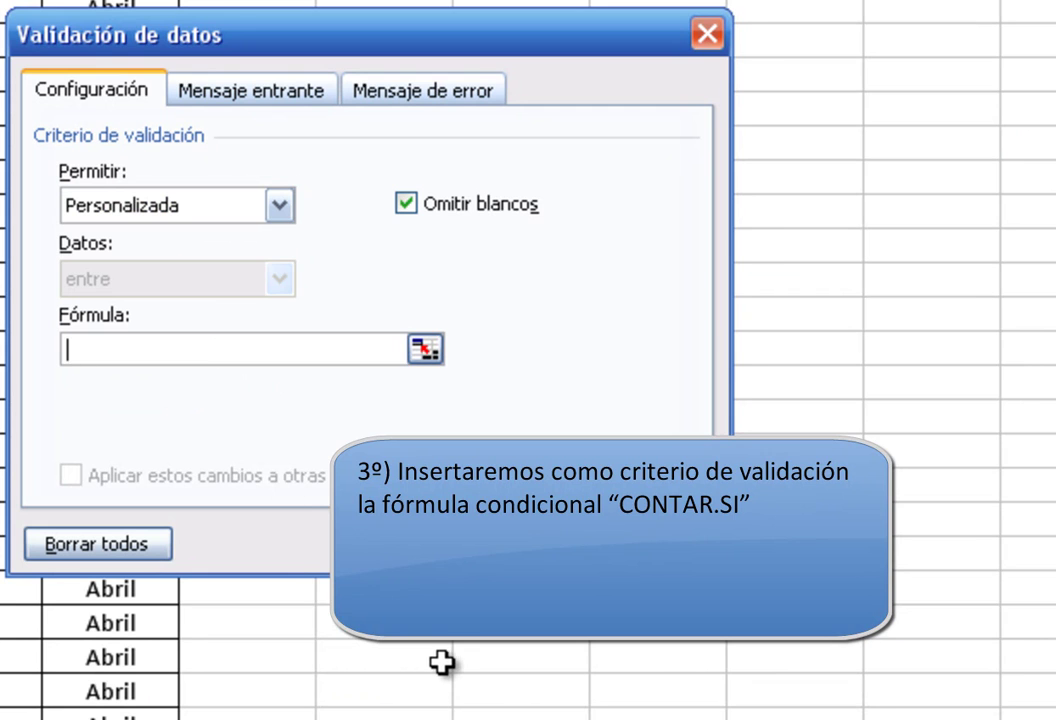
# Enter the custom formula =CONTAR.SI($B$3:$B$200;B3)=1, making the count range absolute with F4.
pyautogui.write('=')
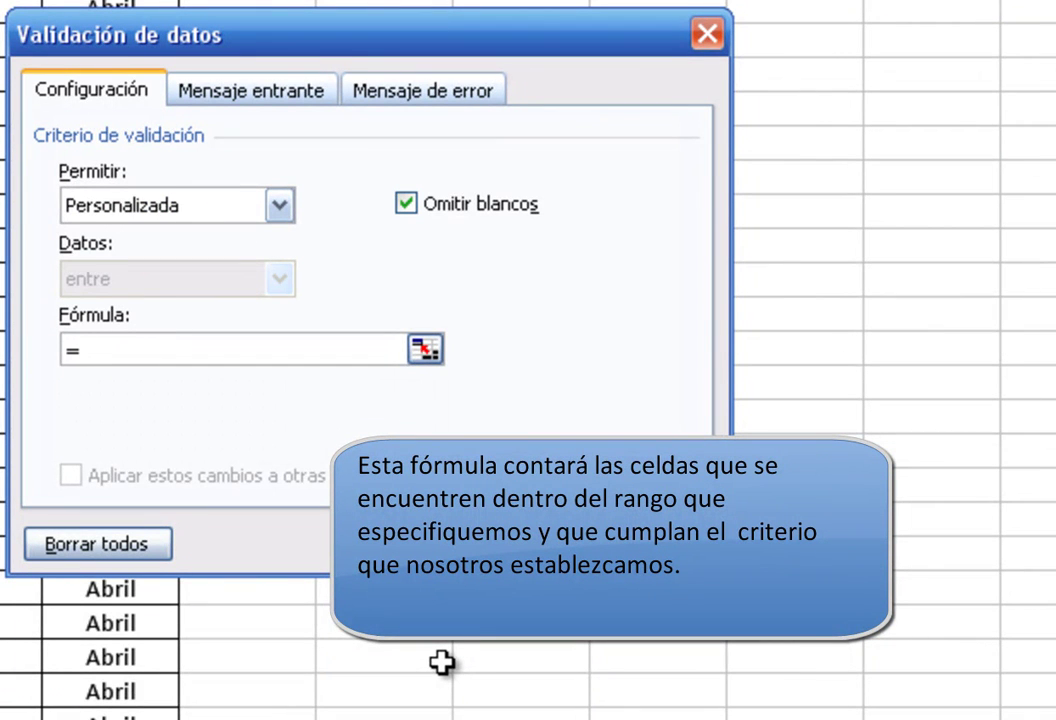
pyautogui.write('c')
pyautogui.press('BackSpace')
pyautogui.write('CONTAR.SI')
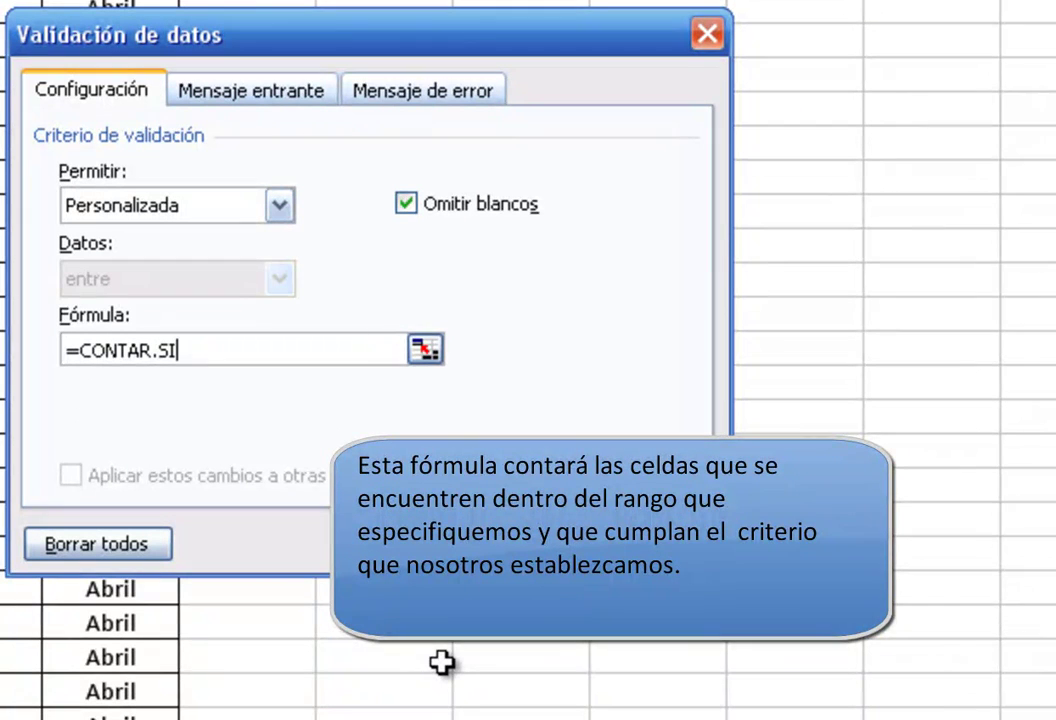
pyautogui.write('(')
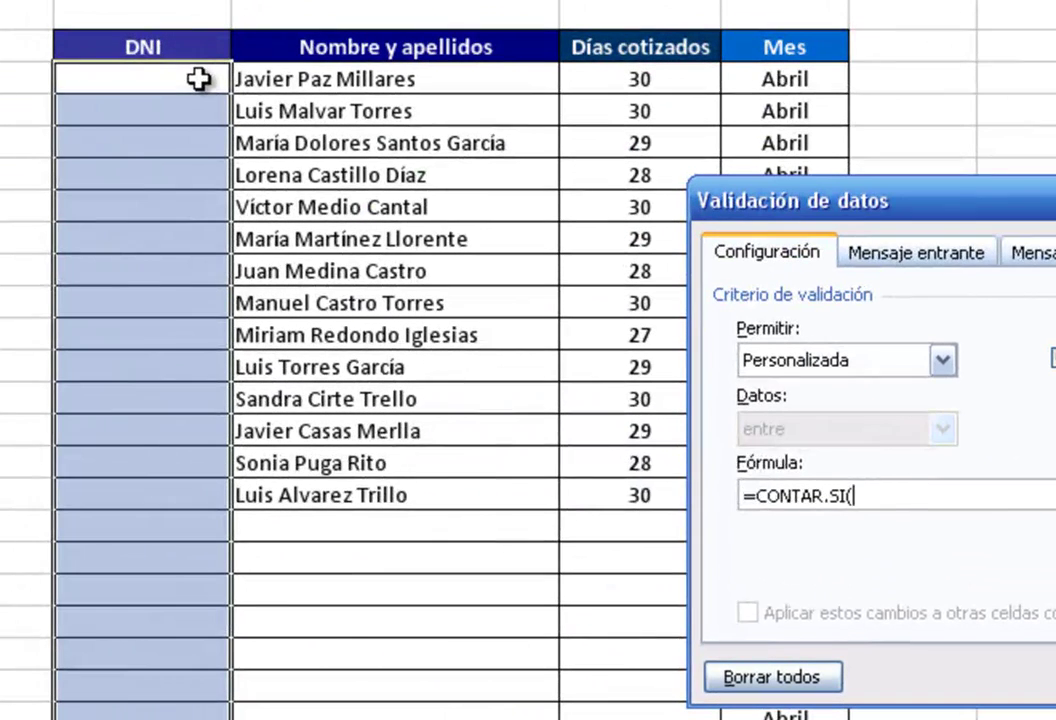
pyautogui.click(198, 79)
pyautogui.moveTo(198, 79)
pyautogui.mouseDown()
pyautogui.moveTo(200, 715)
pyautogui.moveTo(214, 295)
pyautogui.mouseUp()
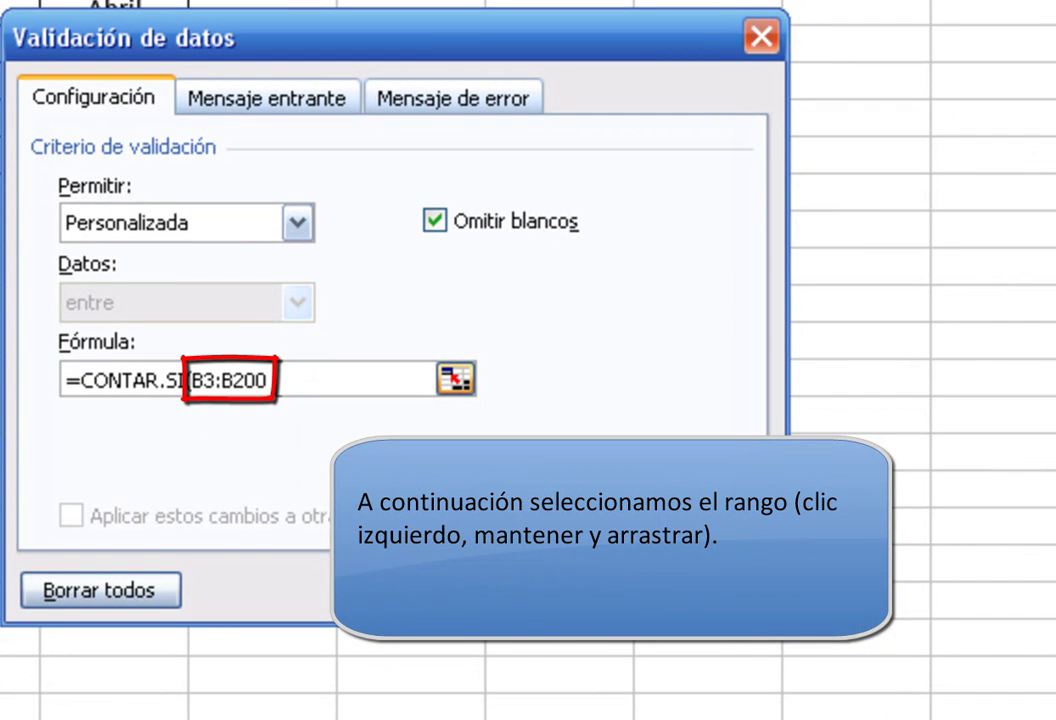
pyautogui.moveTo(425, 380); pyautogui.dragTo(195, 380)
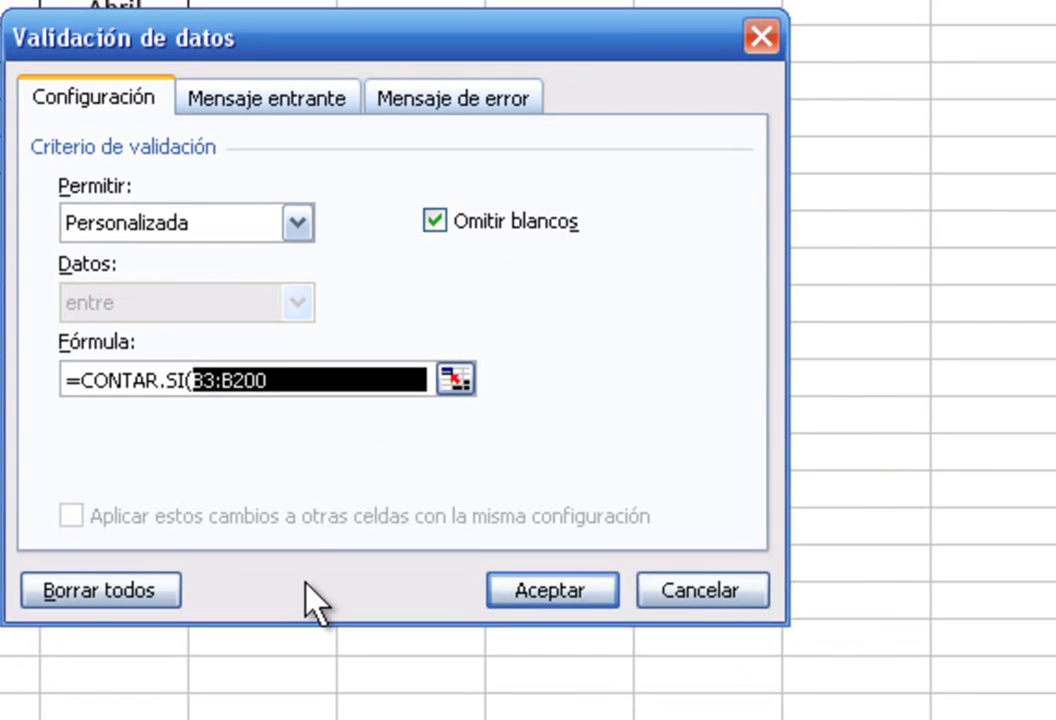
pyautogui.press('F4')
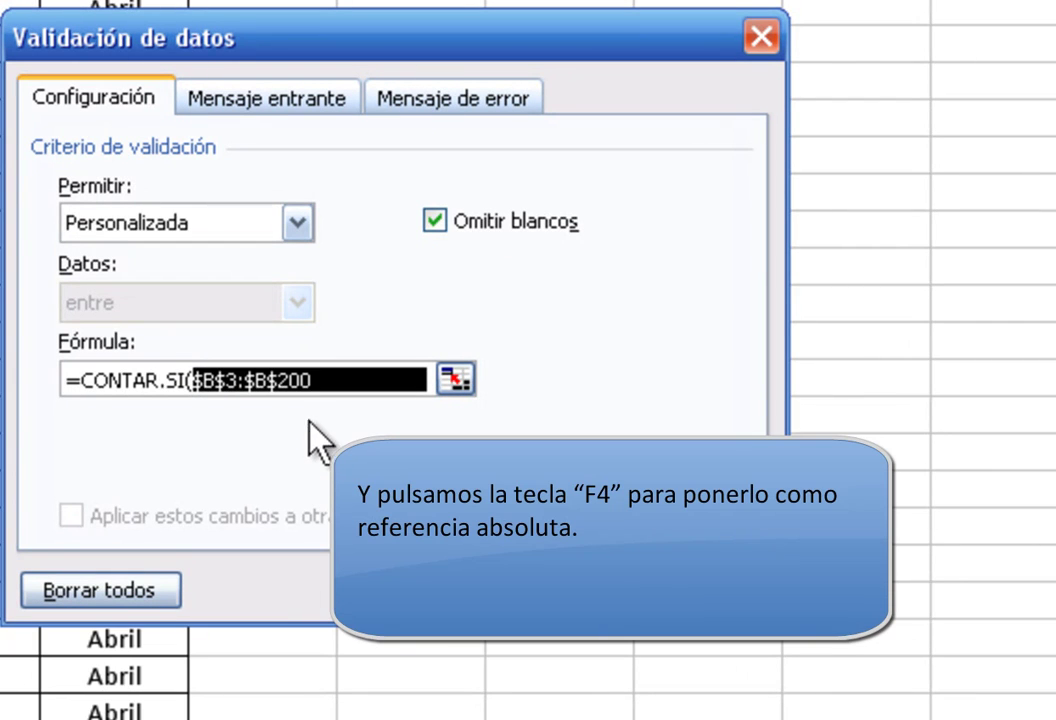
pyautogui.press('End')
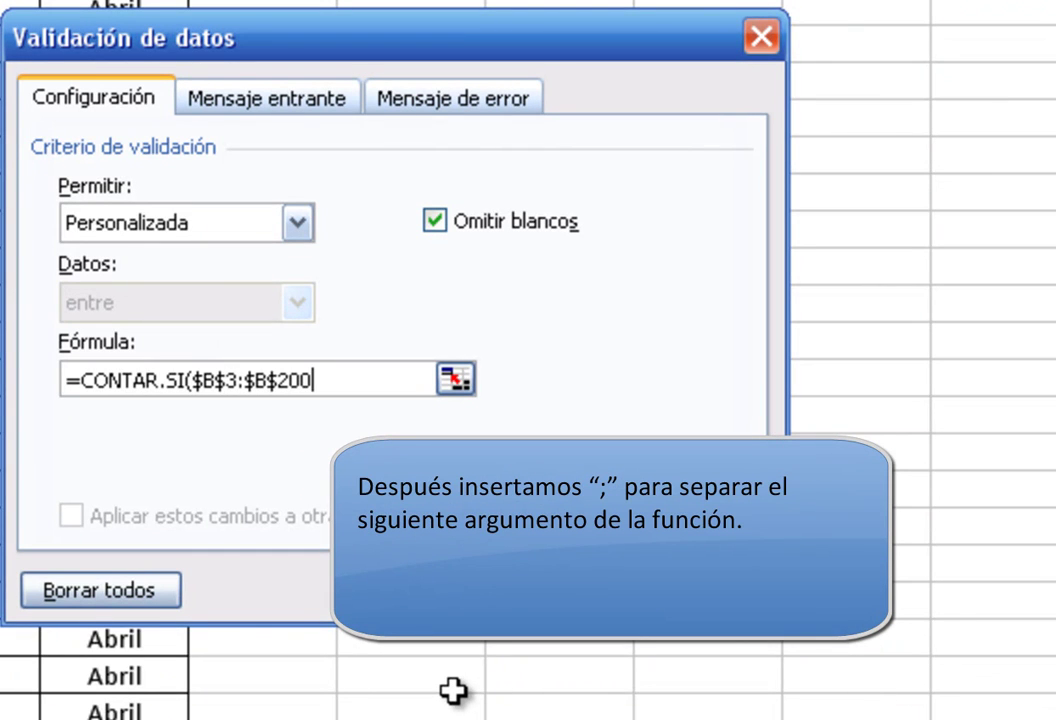
pyautogui.write(';')
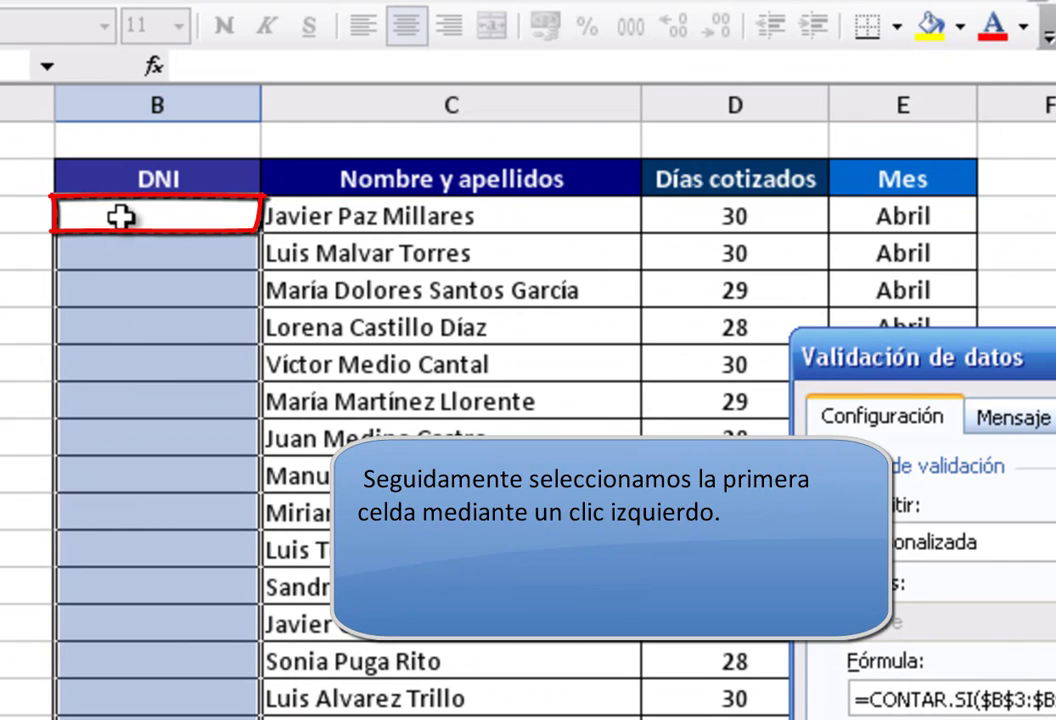
pyautogui.click(120, 217)
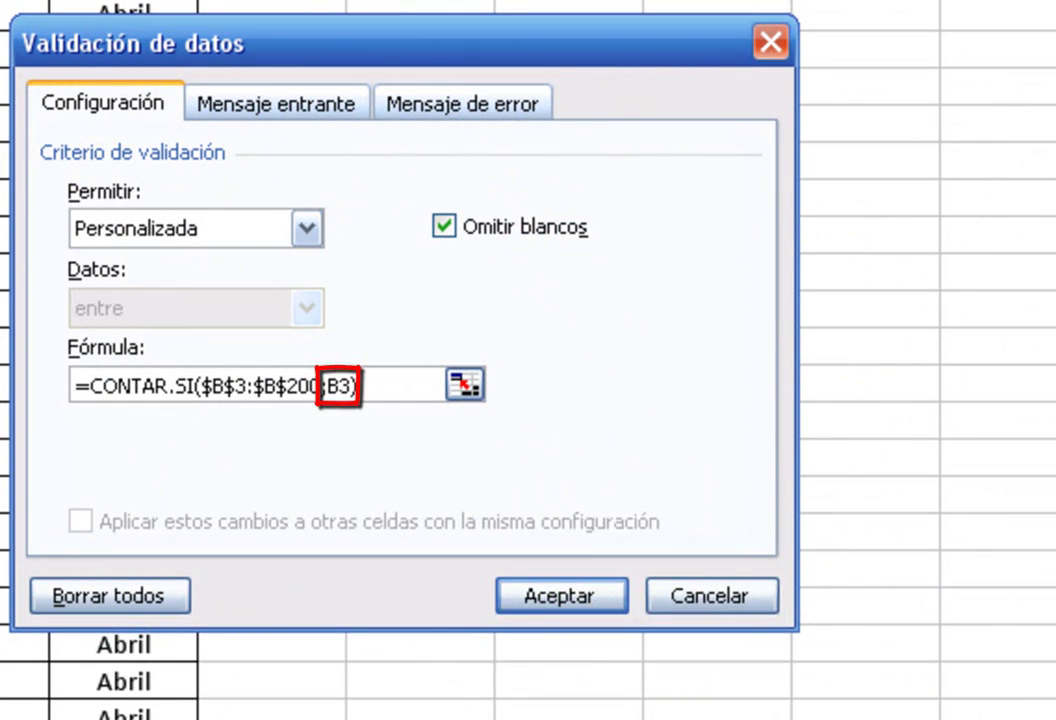
pyautogui.write('=1')
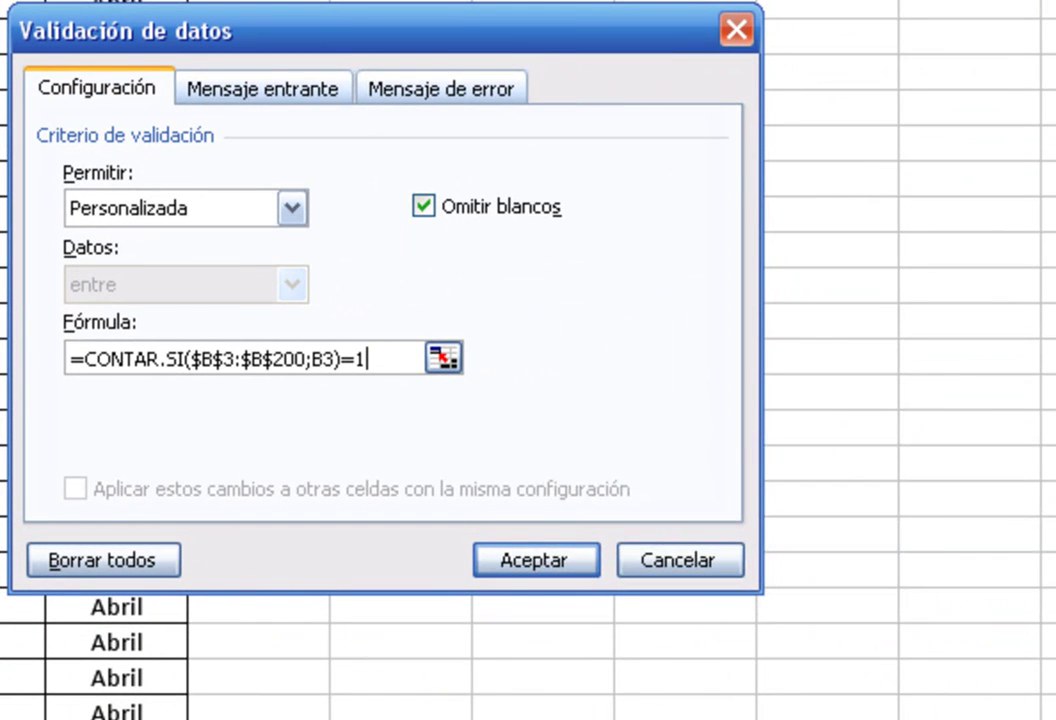
# Set the input message to 'No repetir el DNI'.
pyautogui.click(338, 100)
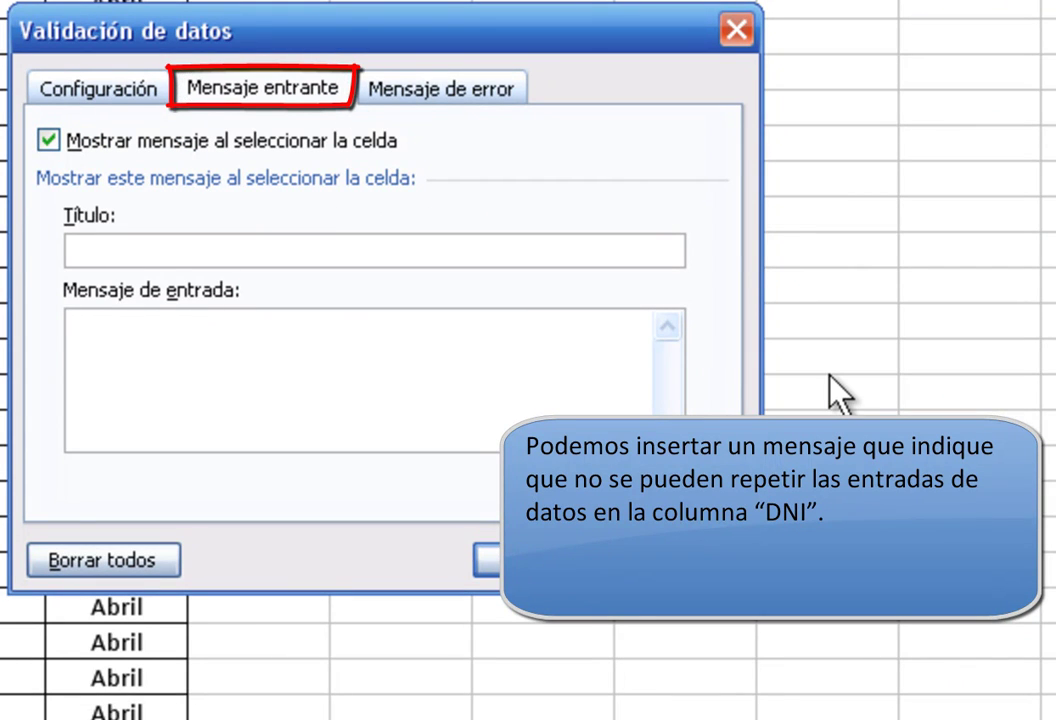
pyautogui.write('No ')
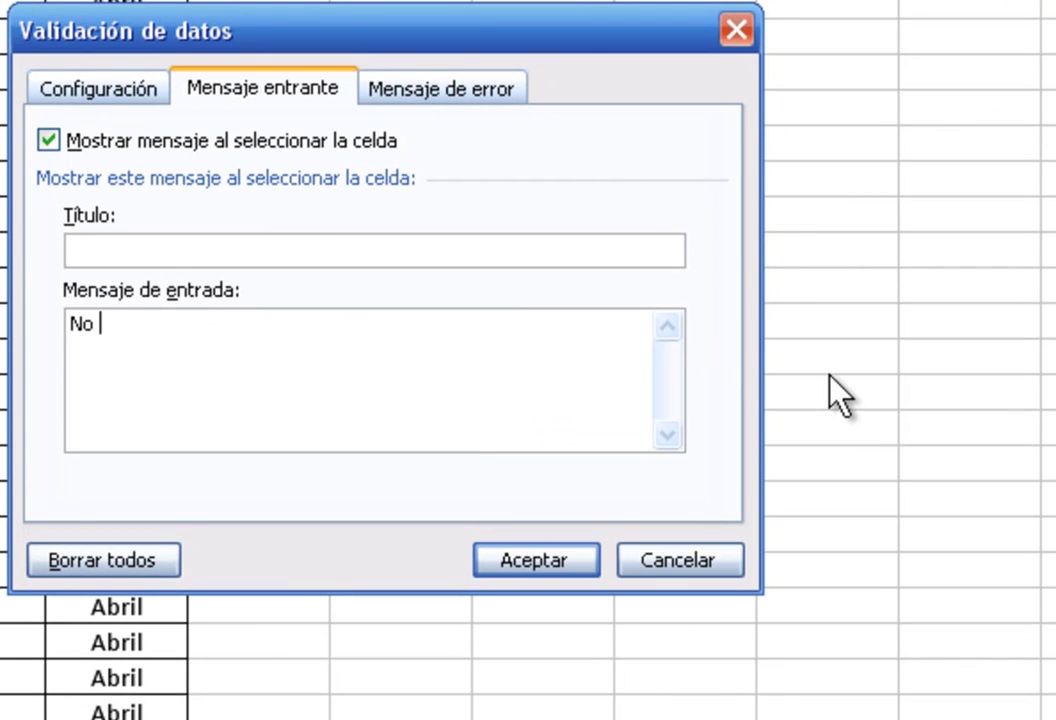
pyautogui.write('repetir el DNI')
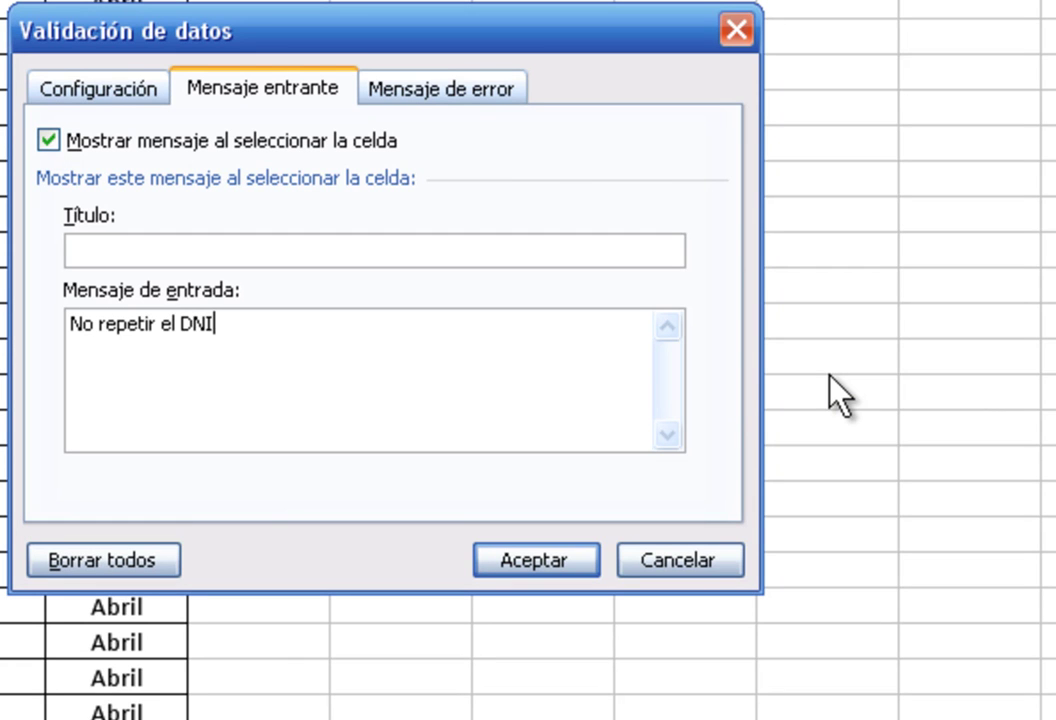
# Set a Límite error alert reading 'DNI repetido. Inténtelo de nuevo.' and accept the validation.
pyautogui.click(521, 100)
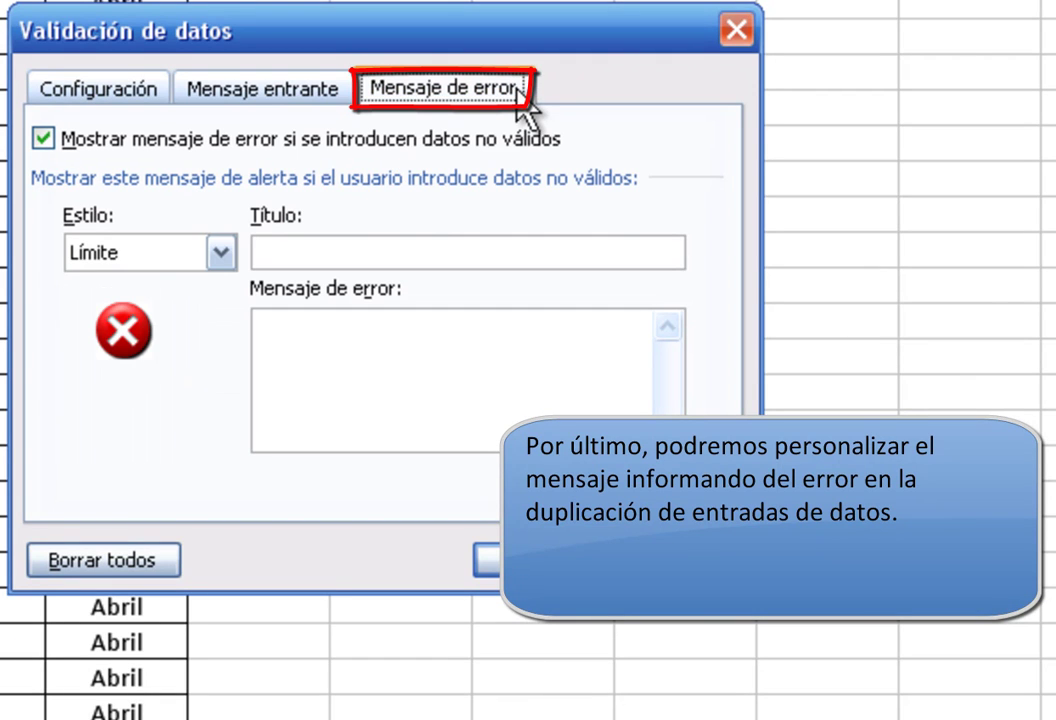
pyautogui.click(219, 253)
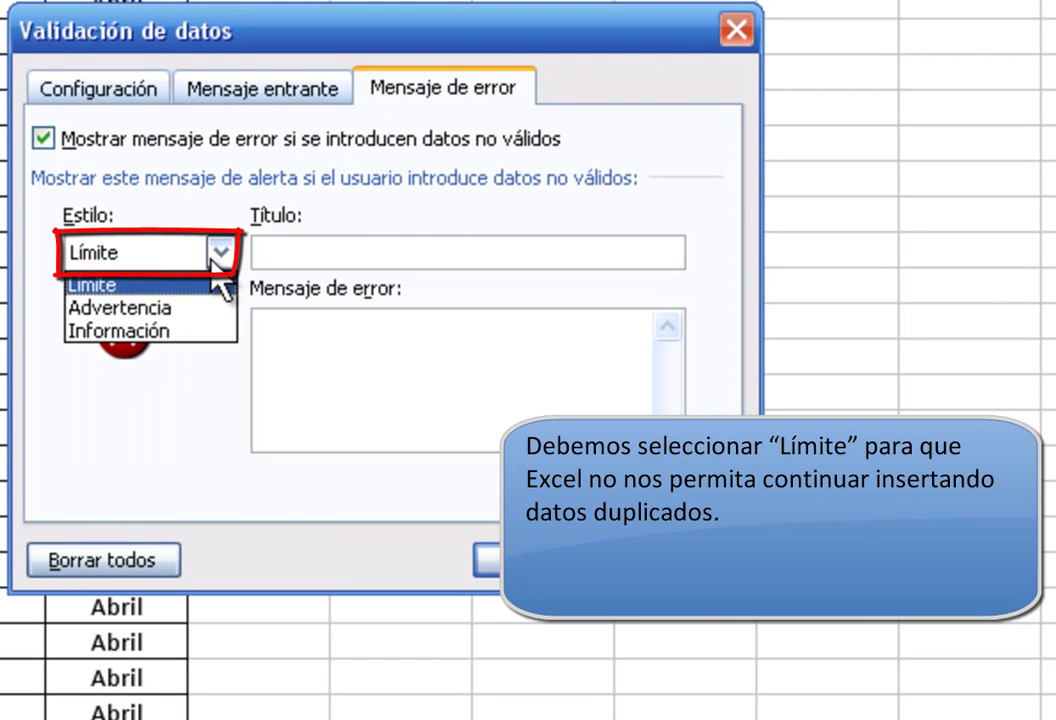
pyautogui.click(207, 284)
pyautogui.click(302, 330)
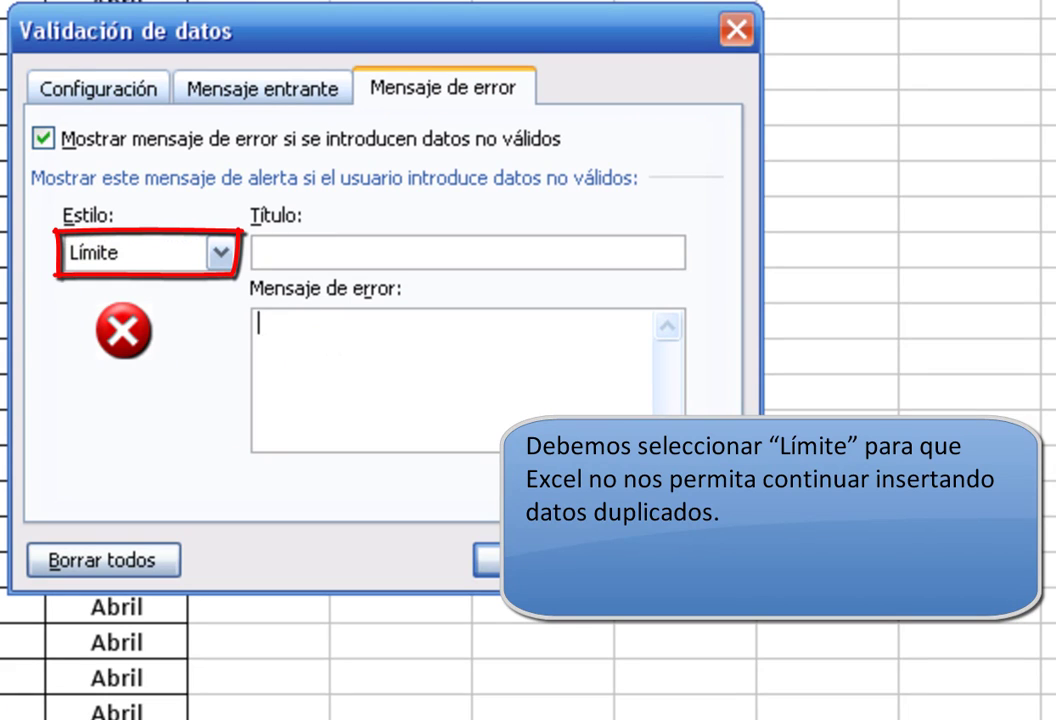
pyautogui.write('DNI ')
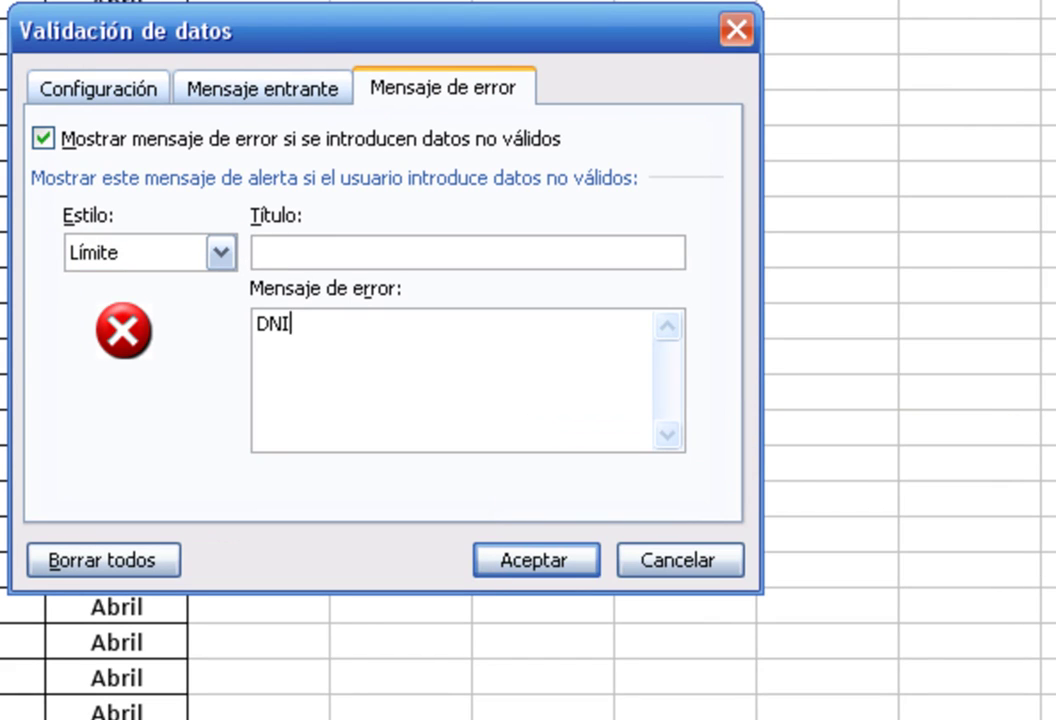
pyautogui.write('repetido. ')
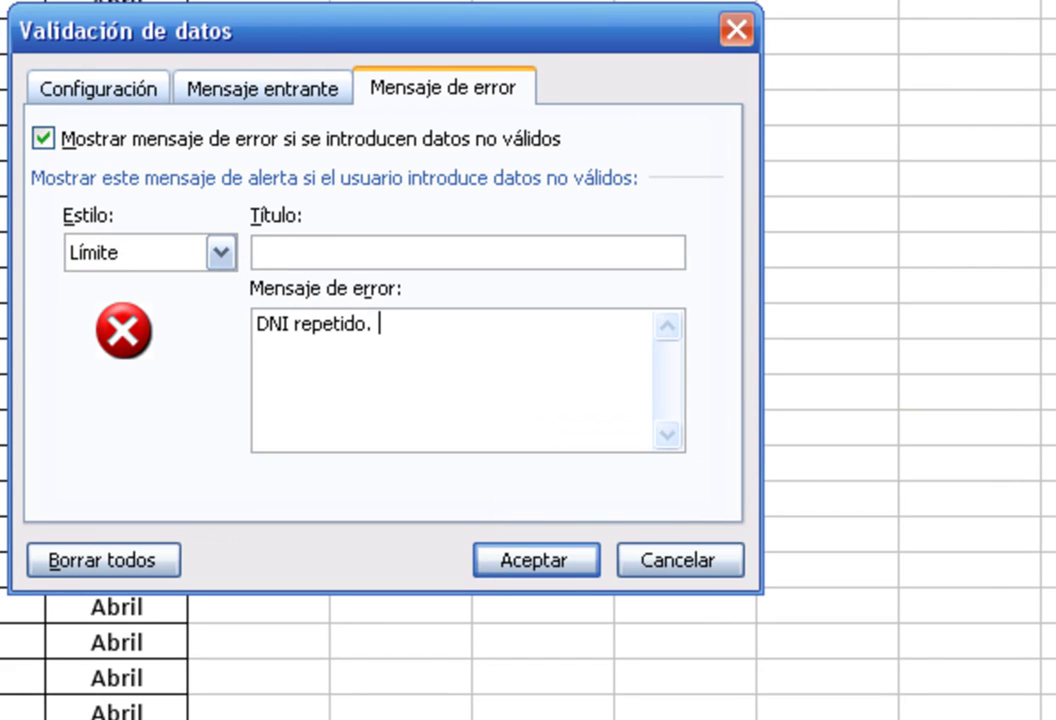
pyautogui.write('Inténtelo de nuevo.')
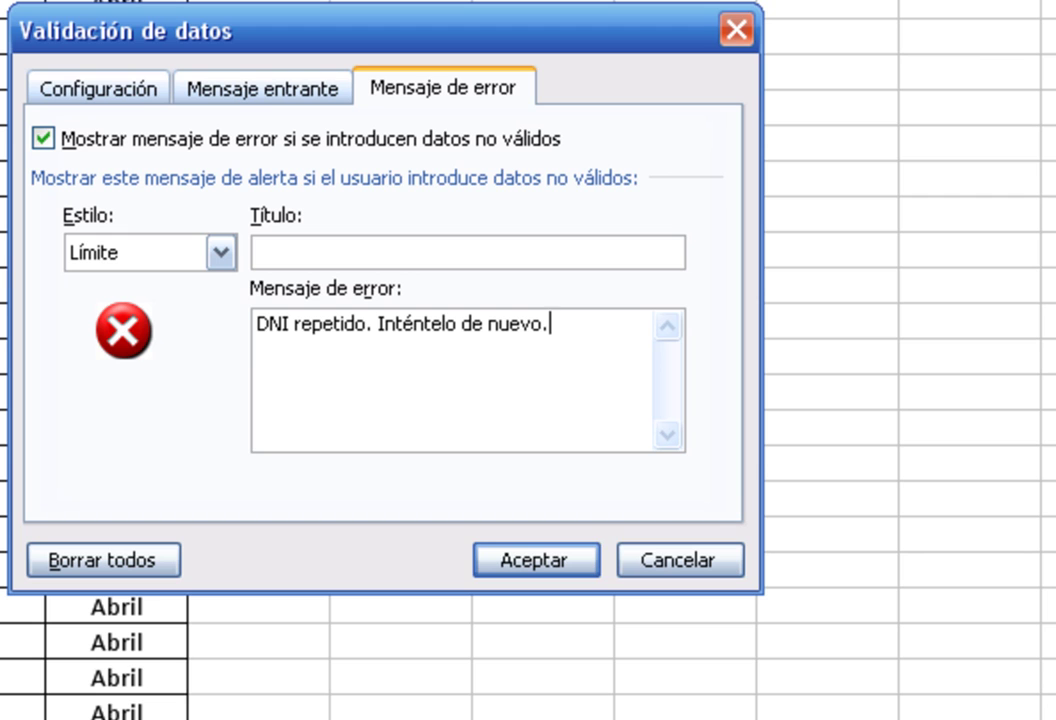
pyautogui.click(598, 570)
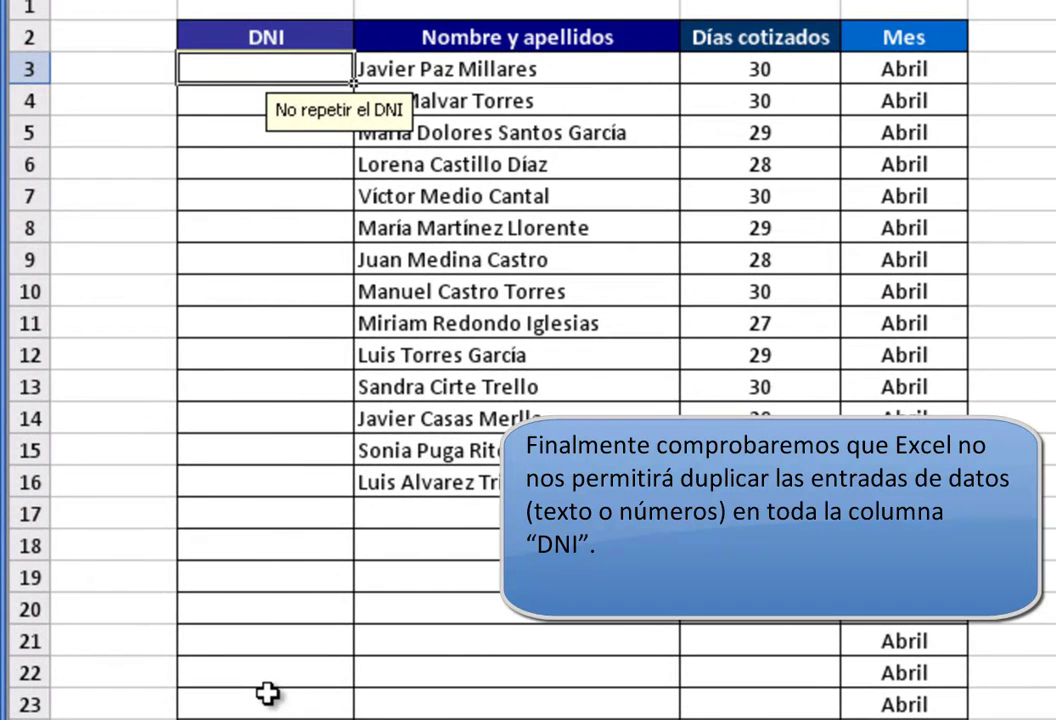
# Enter three sample DNIs in B3:B5, then retype the second DNI in B6.
pyautogui.write('34567876y')
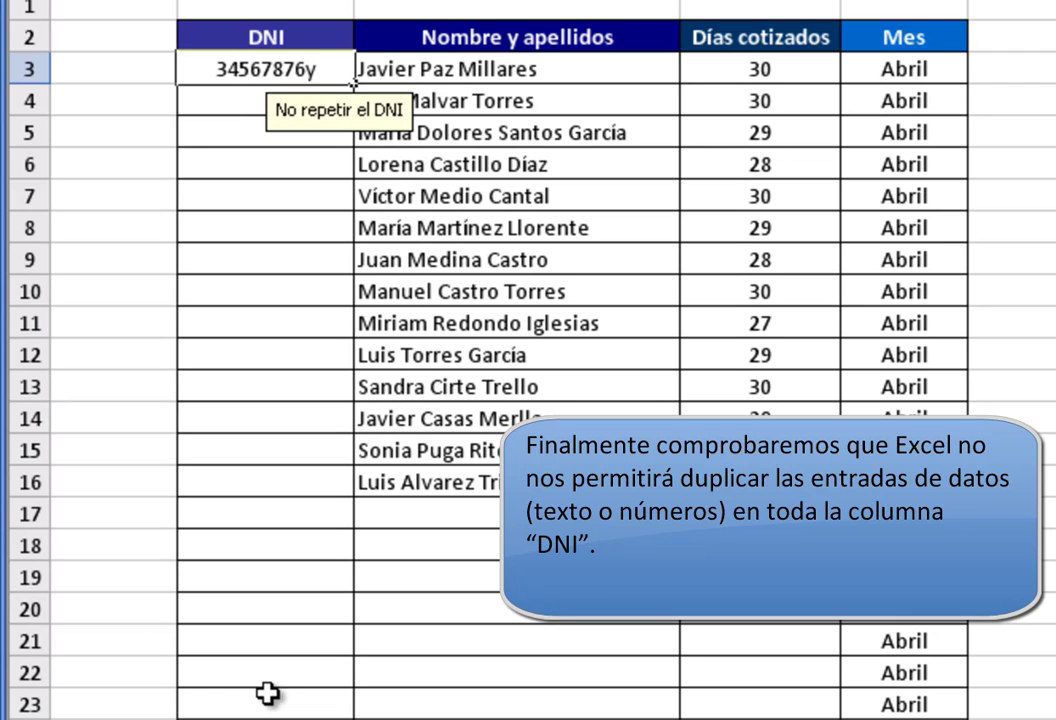
pyautogui.press('BackSpace')
pyautogui.write('Y')
pyautogui.press('Return')
pyautogui.write('76543213X')
pyautogui.press('Return')
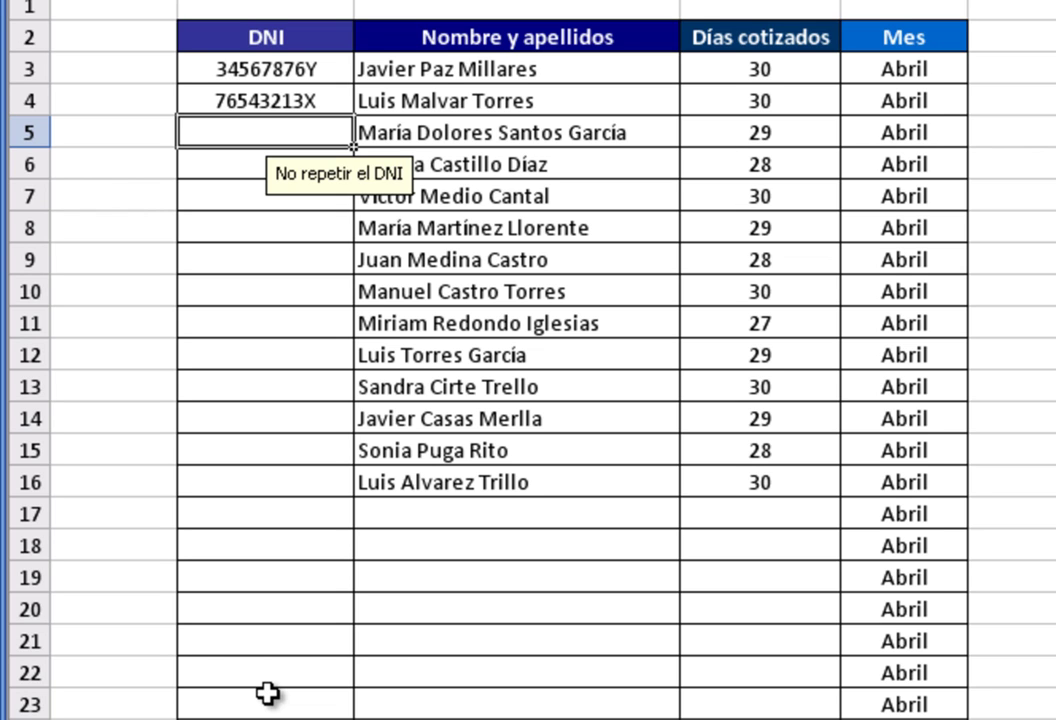
pyautogui.write('54328765H')
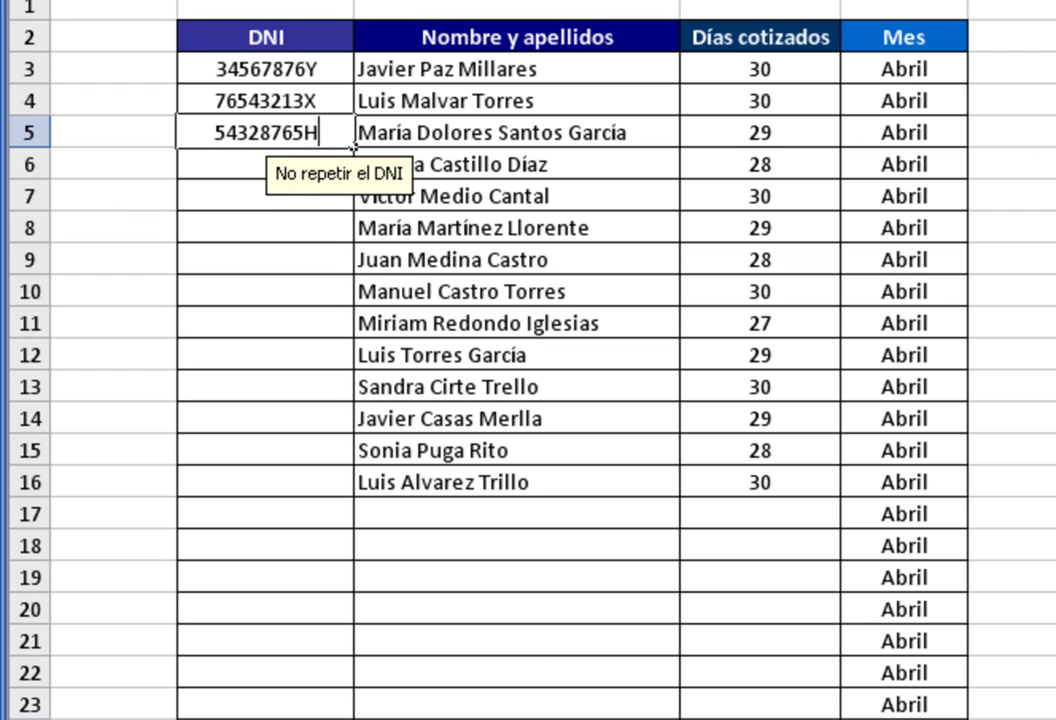
pyautogui.press('Return')
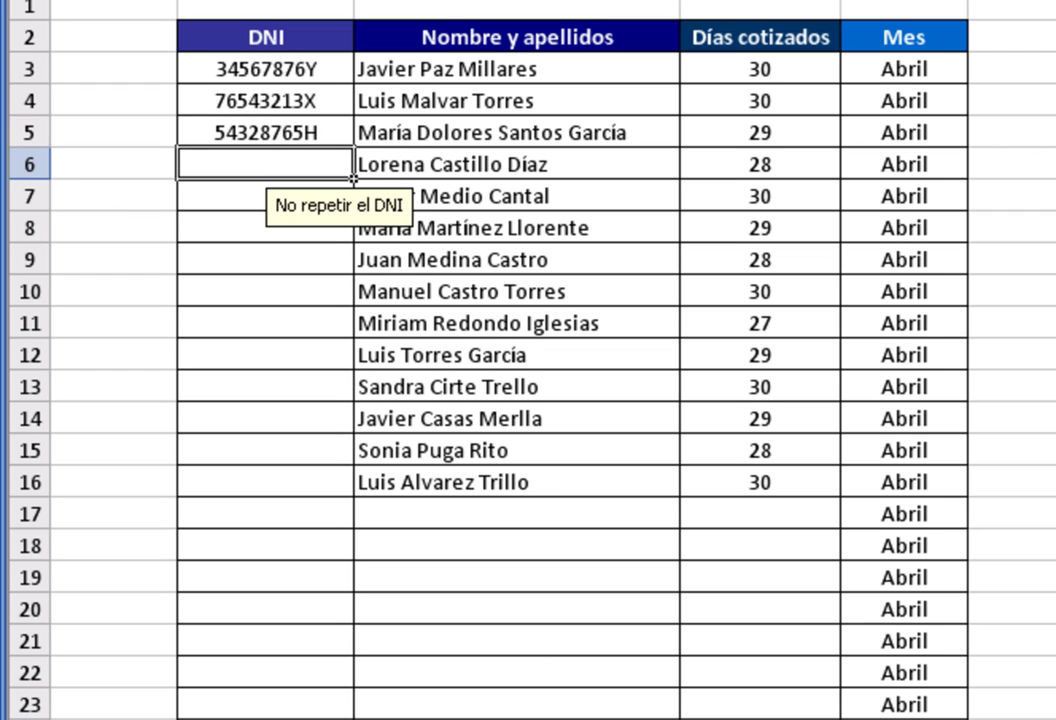
pyautogui.write('765')
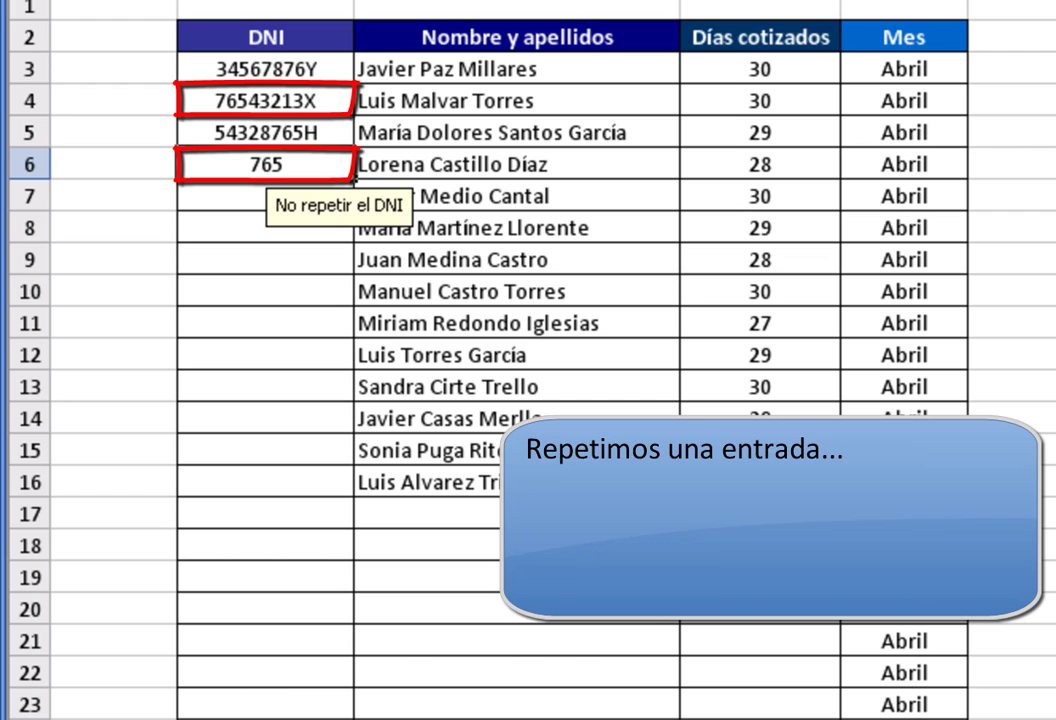
pyautogui.write('432')
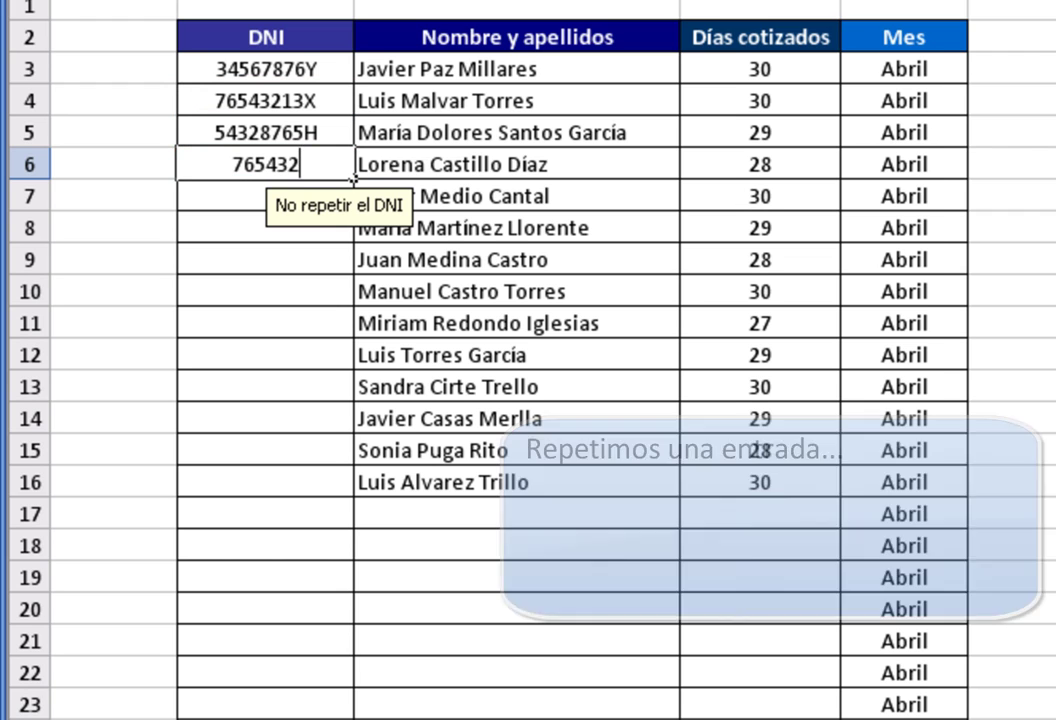
pyautogui.write('13X')
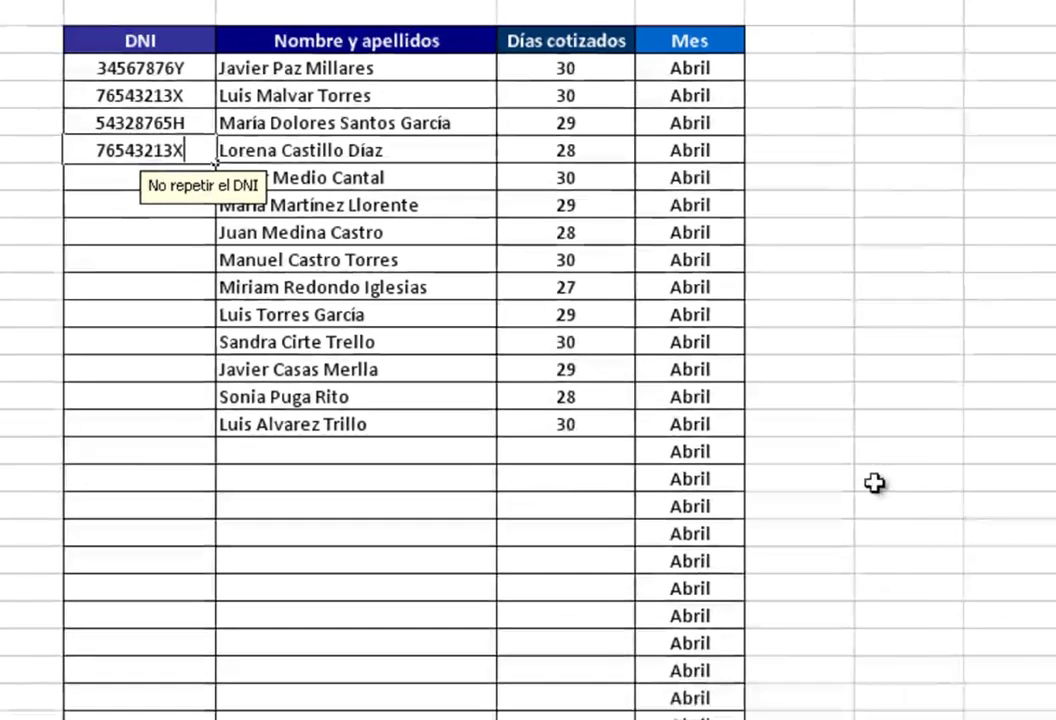
# Commit the duplicate DNI in B6 and cancel the error alert, leaving B6 empty.
pyautogui.press('Return')
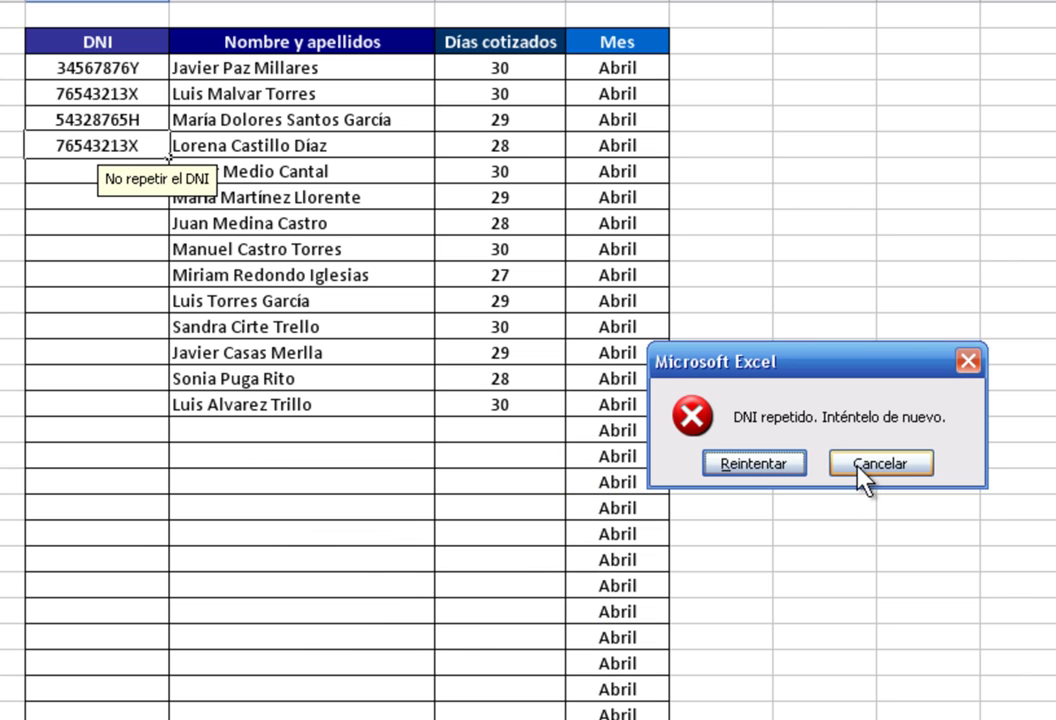
pyautogui.click(862, 470)
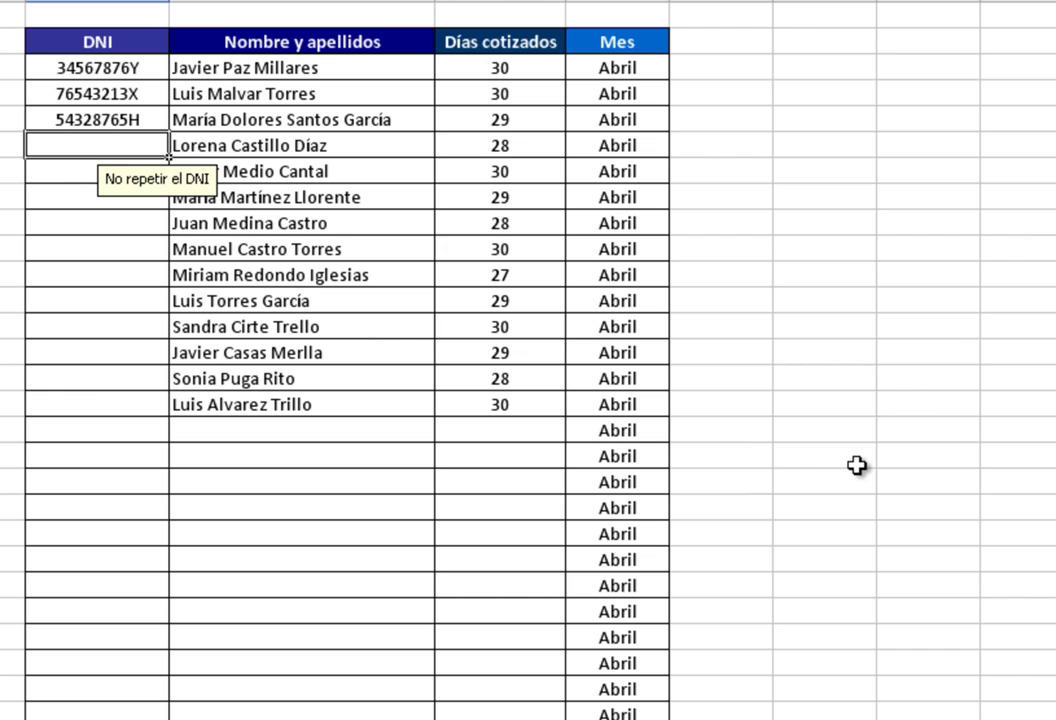